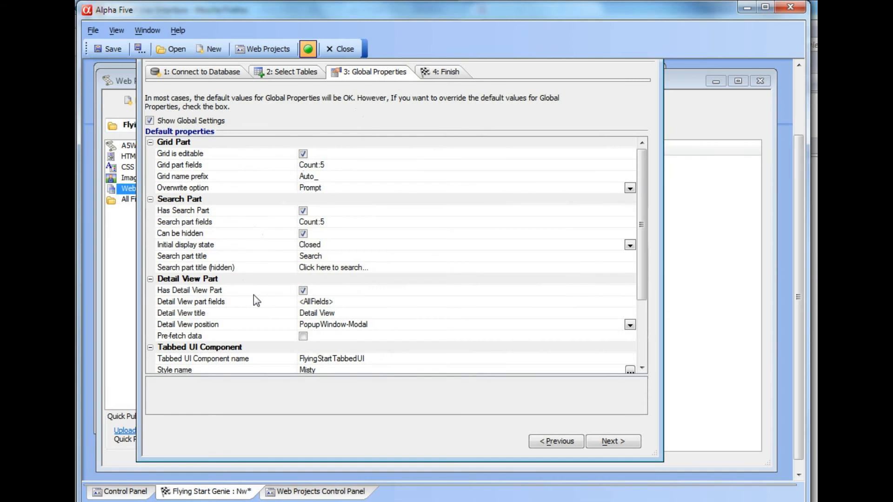
- Examine the Grid part fields options globally and for the Territories table, keeping its Use Global setting choice
left_click(189, 165)
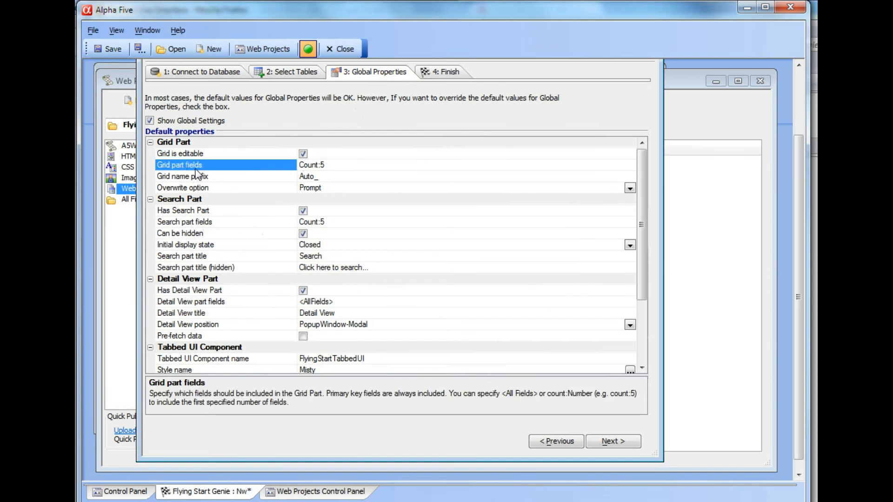
left_click(313, 166)
left_click(295, 70)
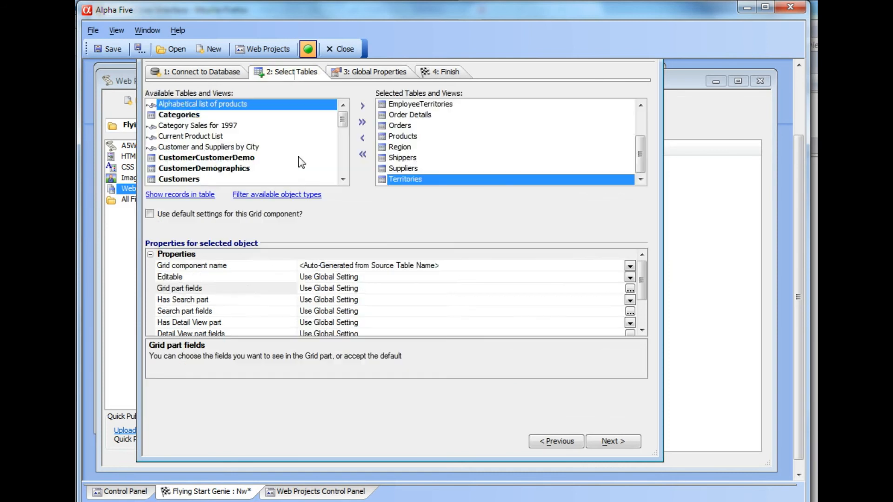
left_click(194, 288)
left_click(630, 289)
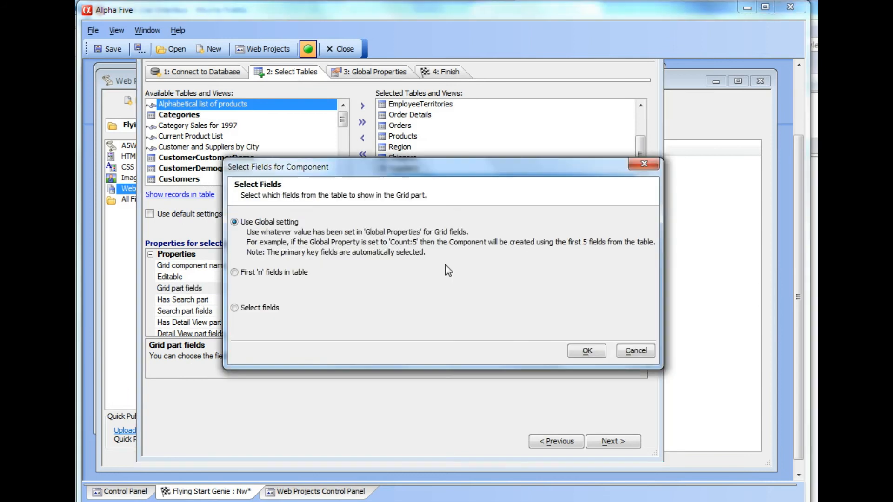
left_click(234, 273)
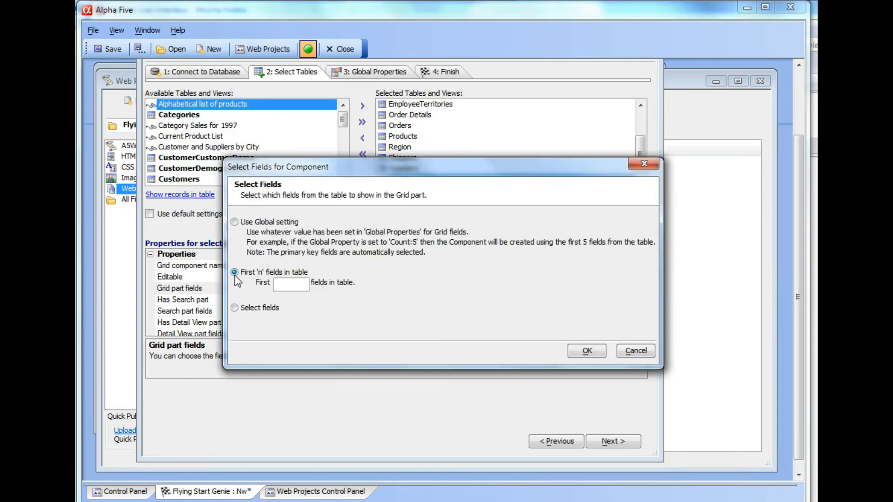
left_click(284, 285)
left_click(234, 308)
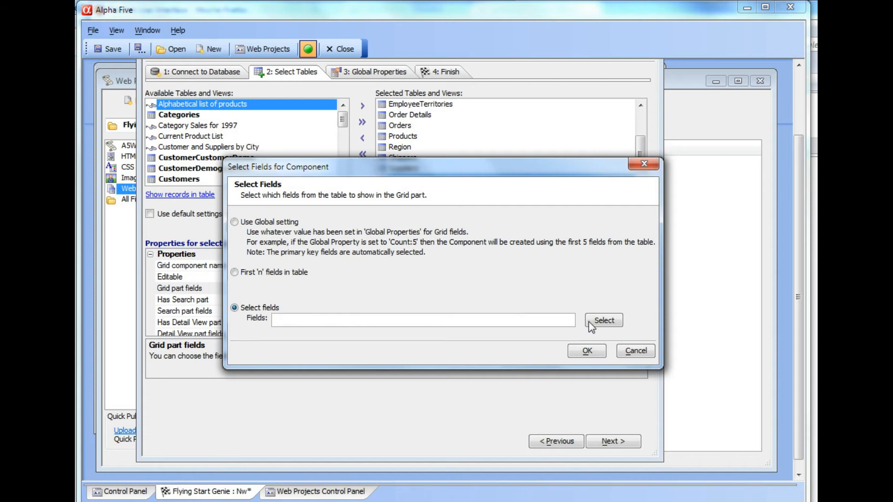
left_click(603, 321)
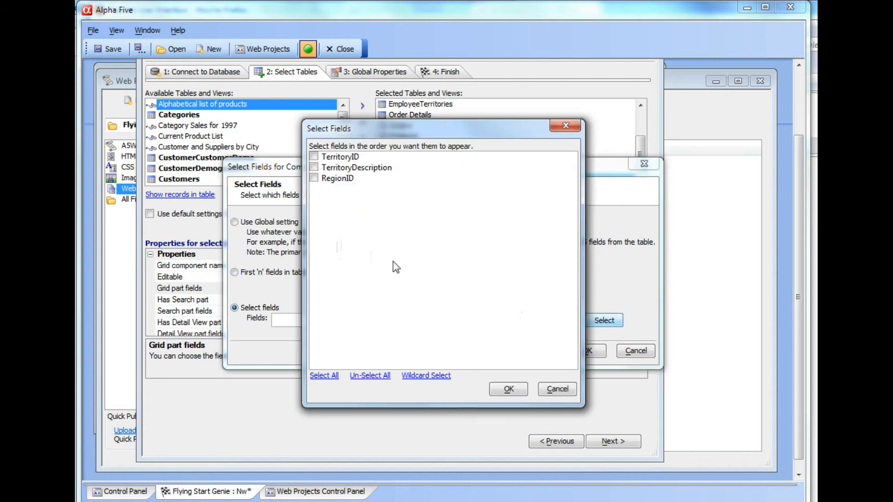
left_click(564, 125)
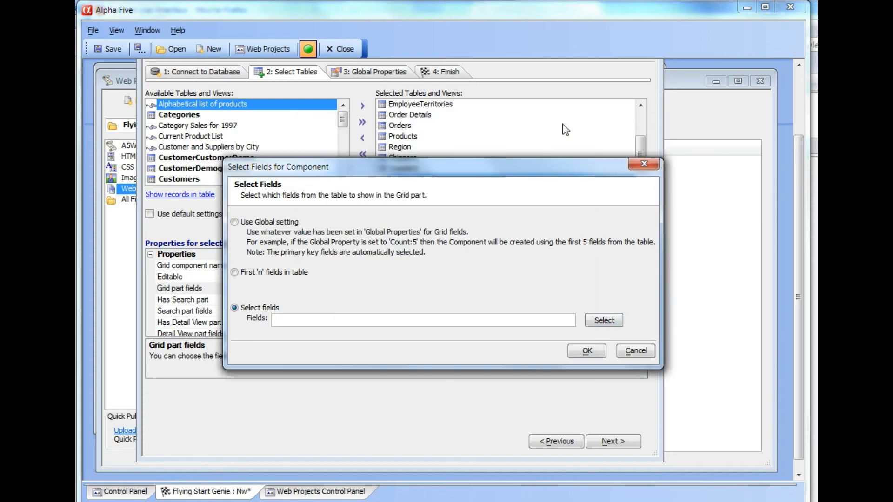
left_click(243, 225)
left_click(587, 352)
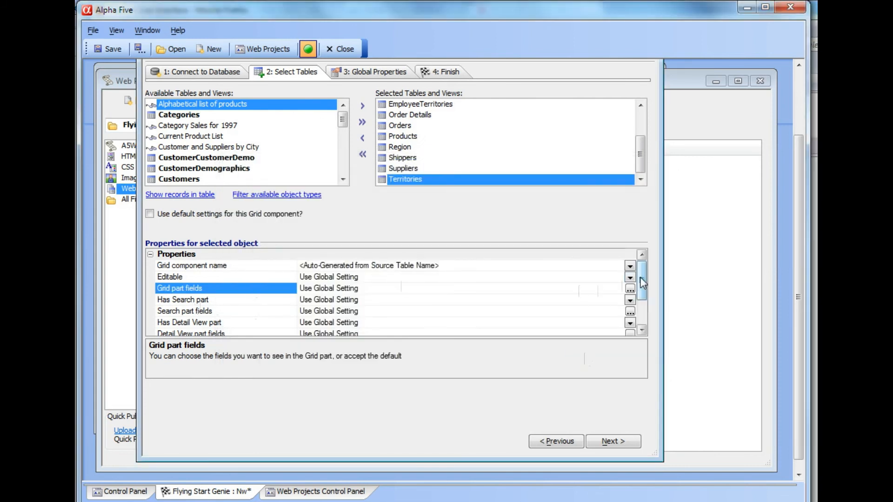
- Review the Tabbed UI button label and pane label properties for the Territories table
left_click_drag(642, 282, 644, 307)
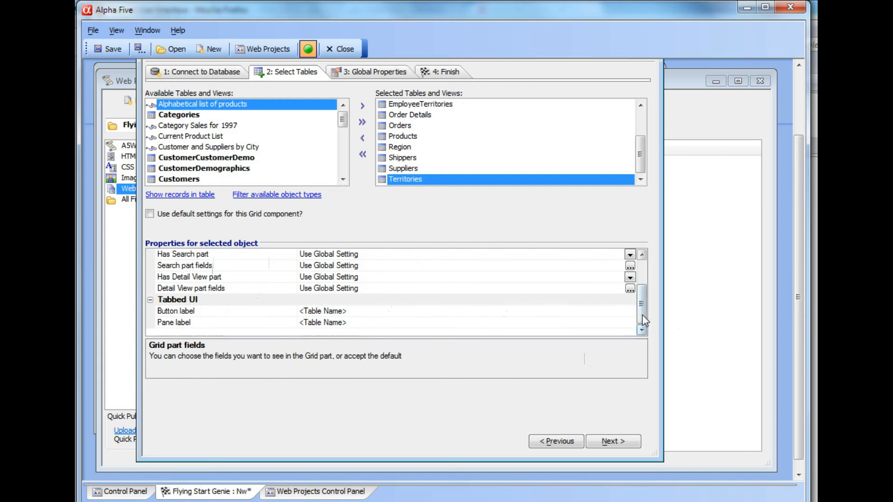
mouse_move(643, 314)
left_mouse_down()
mouse_move(643, 274)
mouse_move(645, 314)
left_mouse_up()
left_click(234, 315)
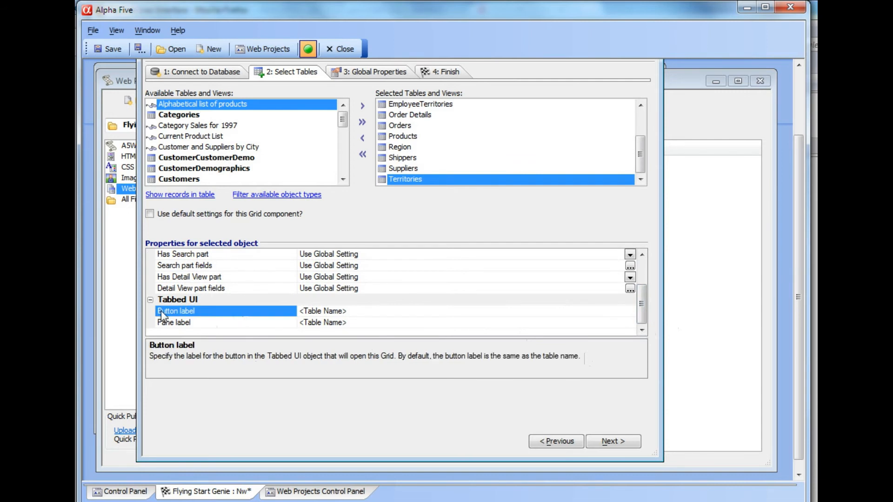
left_click(187, 323)
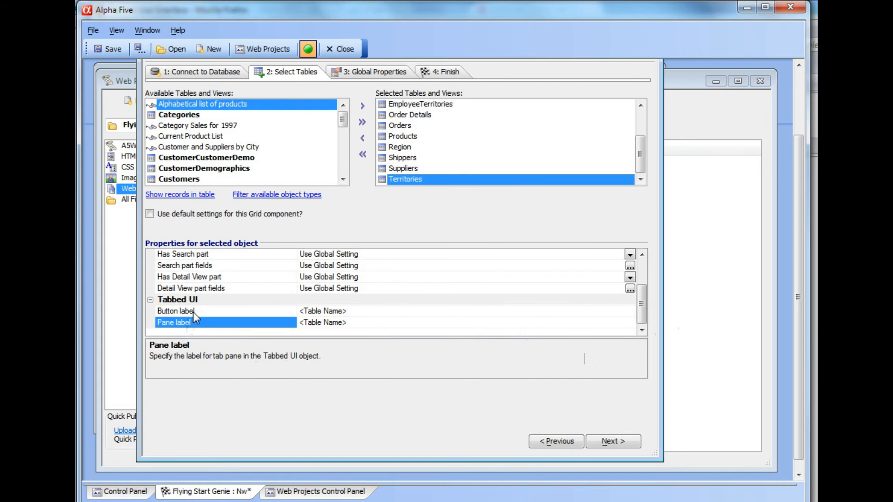
left_click(269, 311)
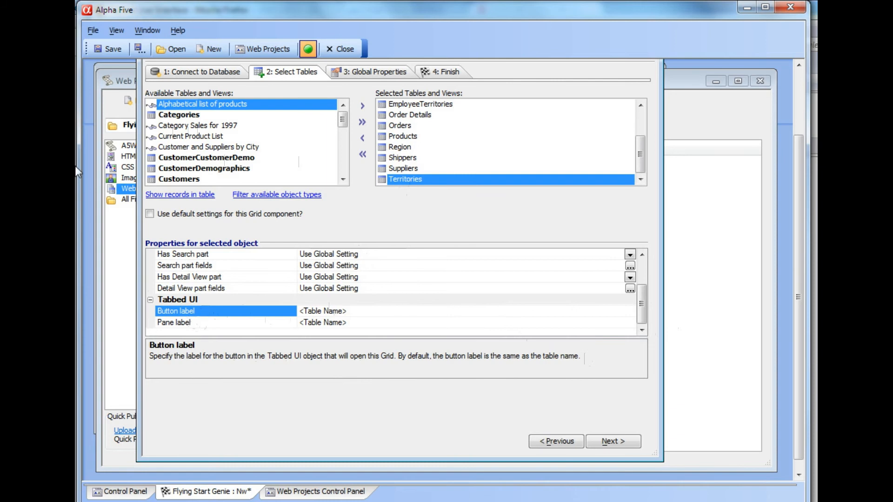
- Review the global Grid name prefix and the available Overwrite option choices, keeping Prompt
left_click(354, 74)
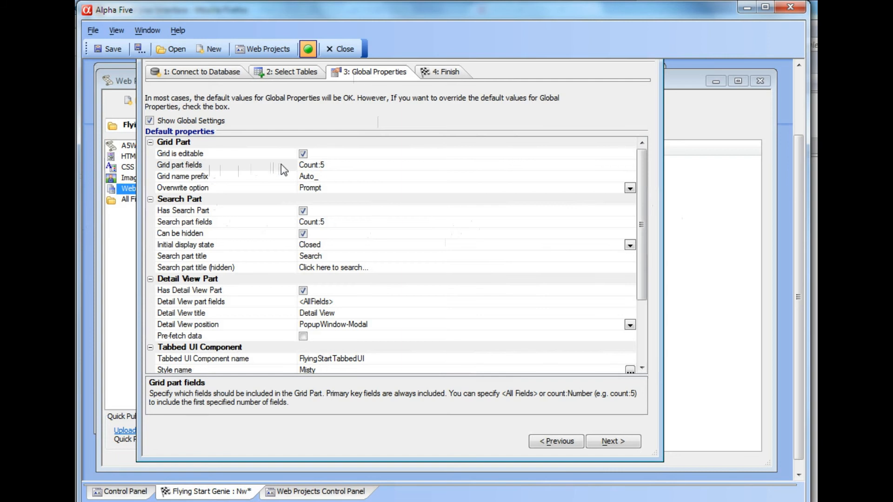
left_click(230, 179)
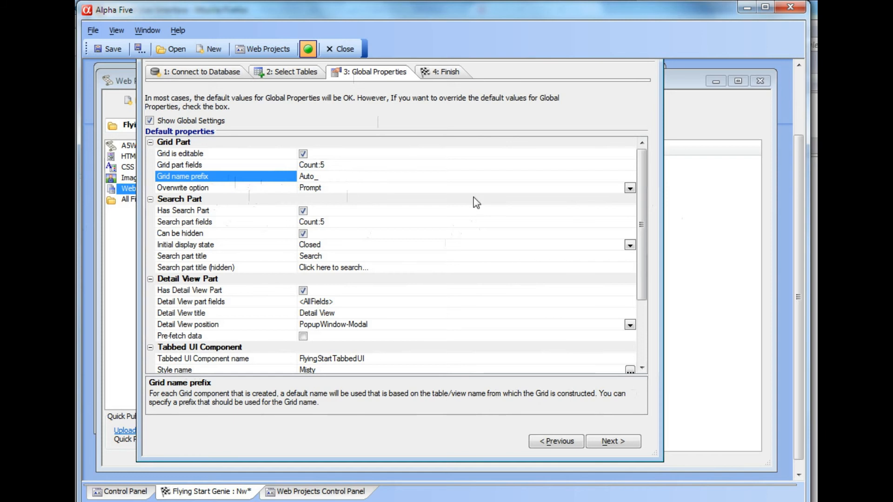
left_click(630, 188)
left_click(629, 189)
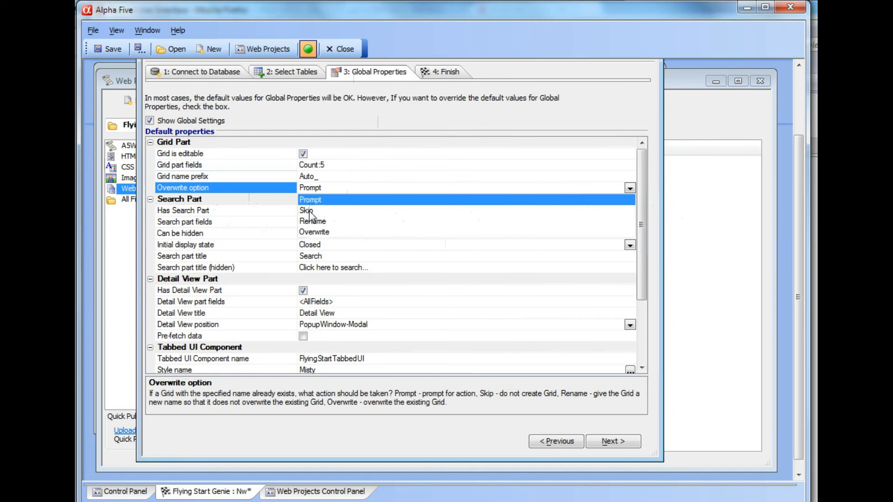
left_click(270, 190)
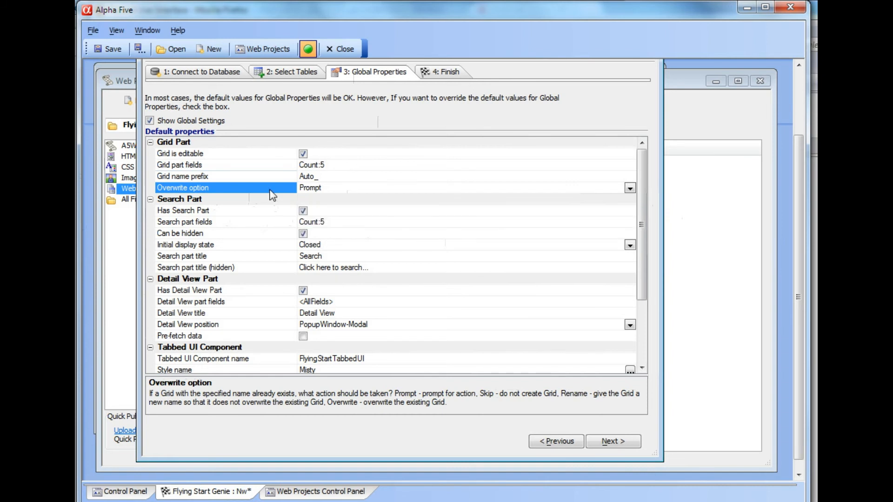
- Review the global Search part titles for the shown and hidden states
left_click(292, 256)
left_click(291, 267)
left_click(289, 256)
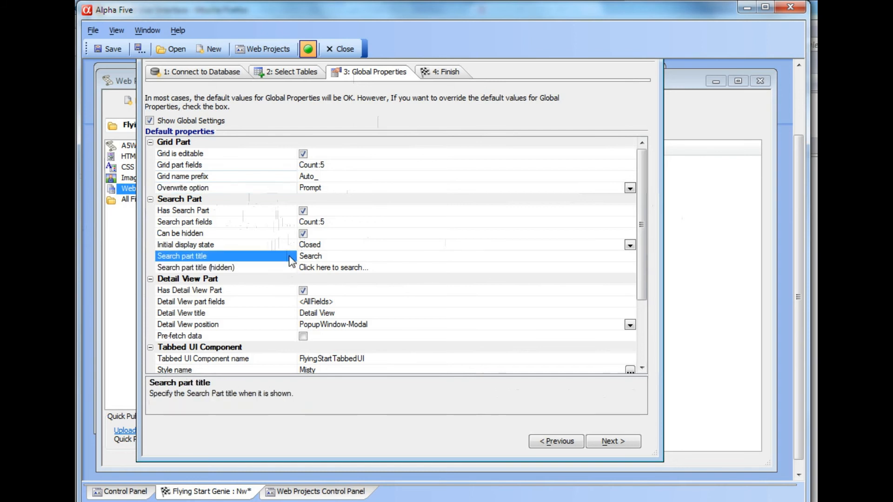
left_click(291, 269)
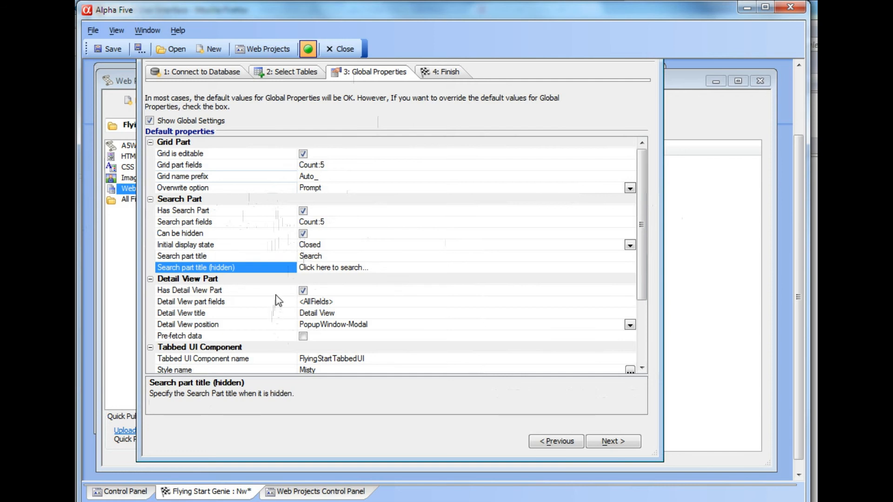
- Review the global Detail View part fields and position choices, keeping PopupWindow-Modal as the position
left_click(229, 304)
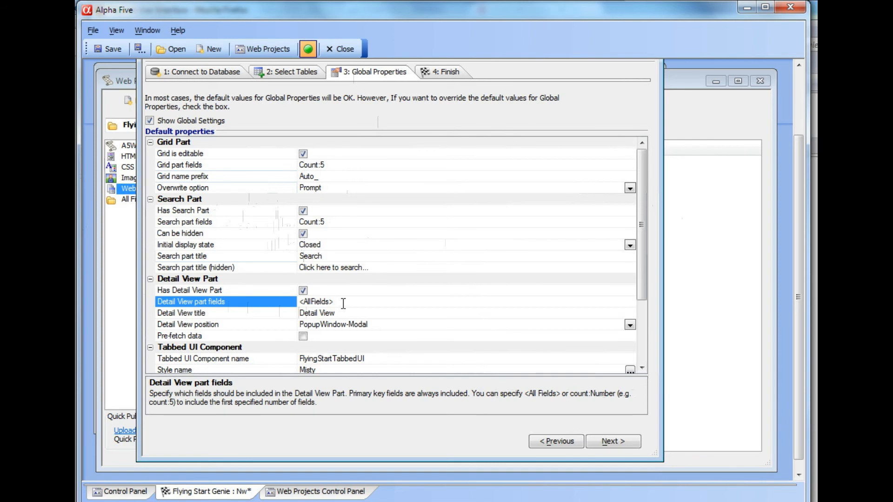
left_click(280, 326)
left_click(630, 325)
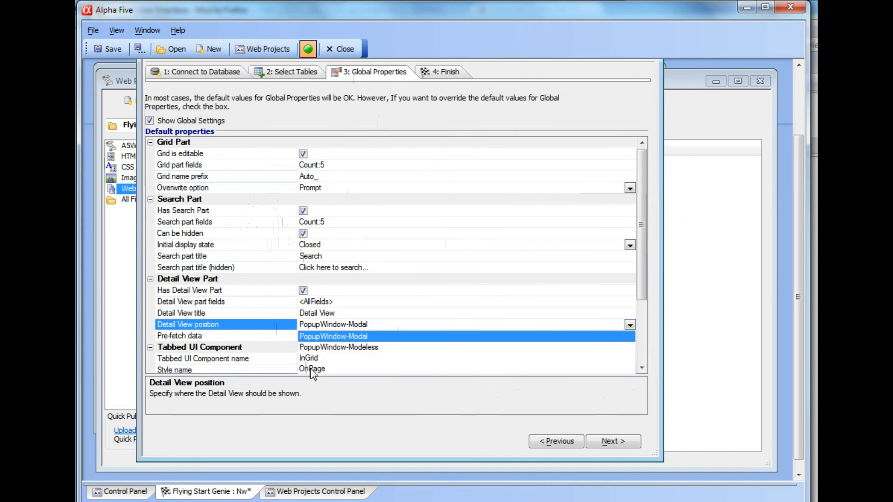
left_click(309, 336)
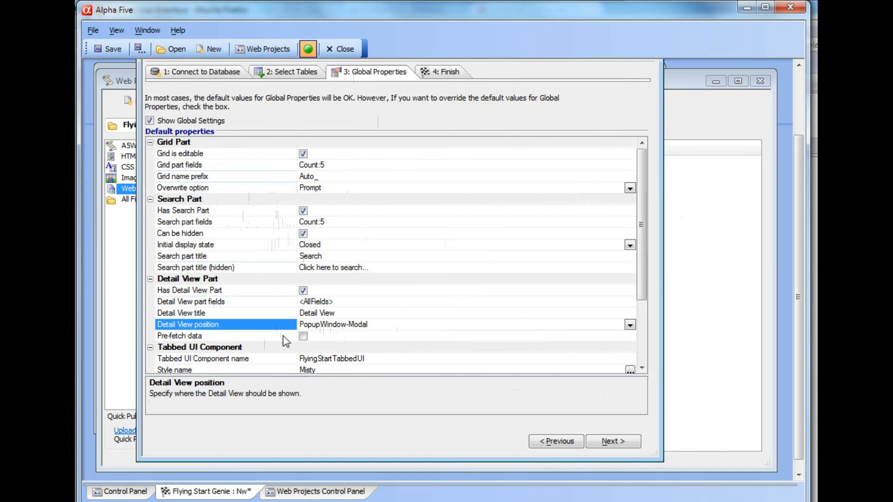
- Examine the global Tabbed UI Component settings for style, header, footer, padding and button width
left_click_drag(646, 225, 650, 311)
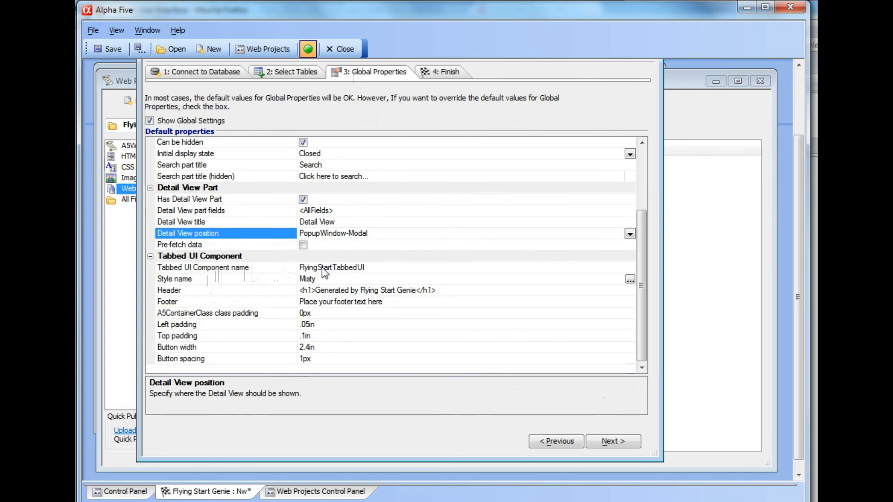
left_click(262, 279)
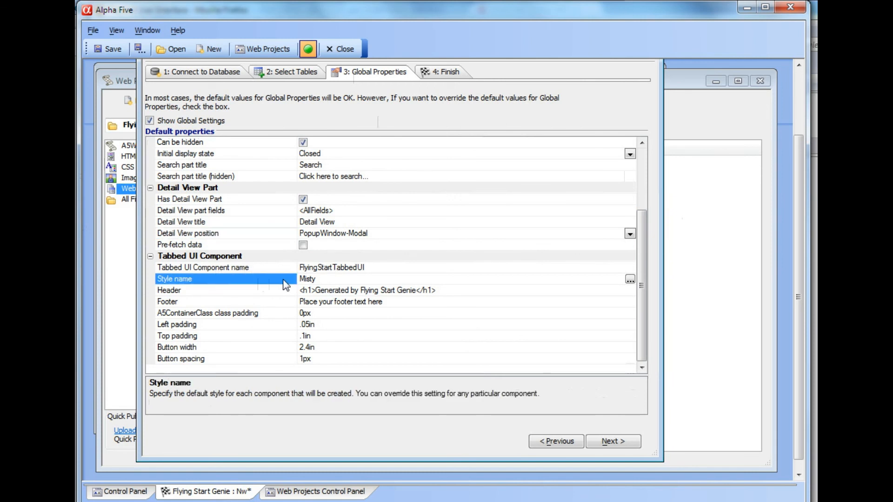
left_click(324, 291)
left_click(327, 301)
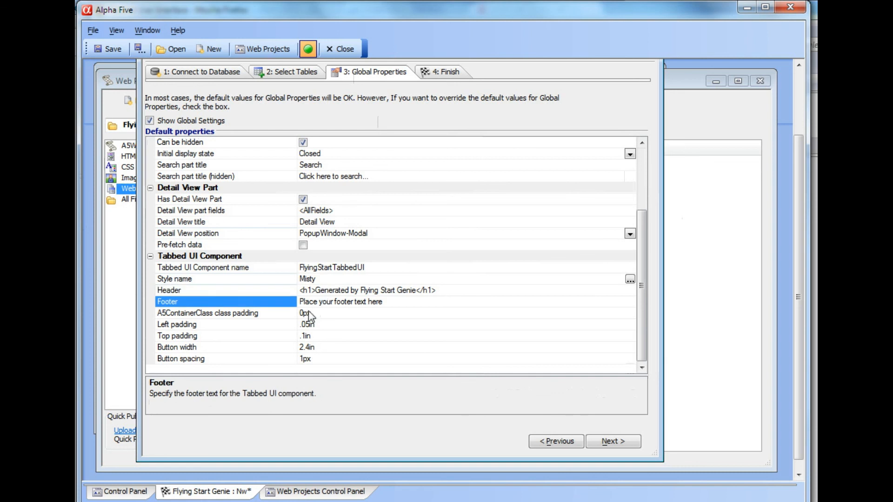
left_click(270, 313)
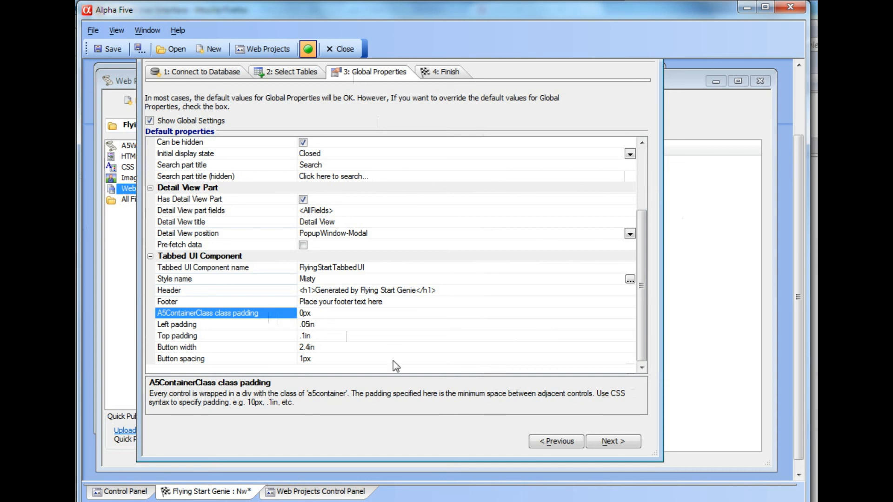
left_click(256, 331)
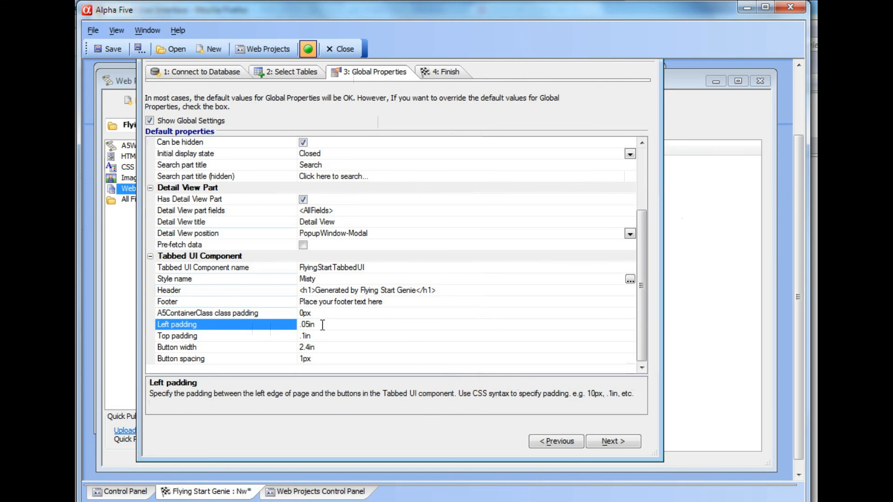
left_click(278, 336)
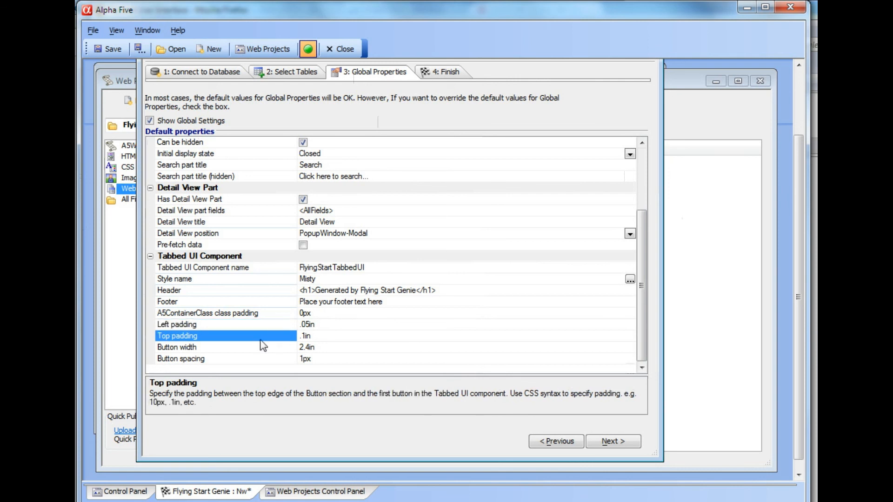
left_click(251, 349)
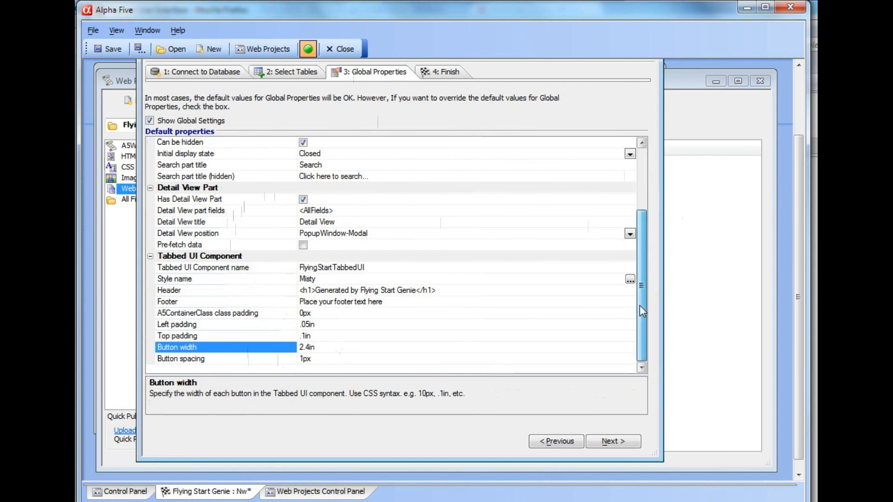
left_click_drag(640, 305, 655, 240)
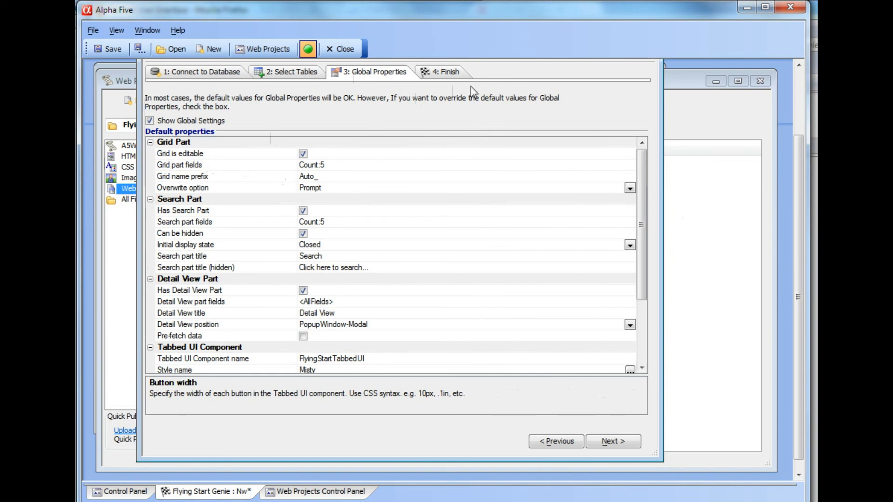
- Check the Finish page of the Flying Start Genie and close the genie without building the components
left_click(434, 71)
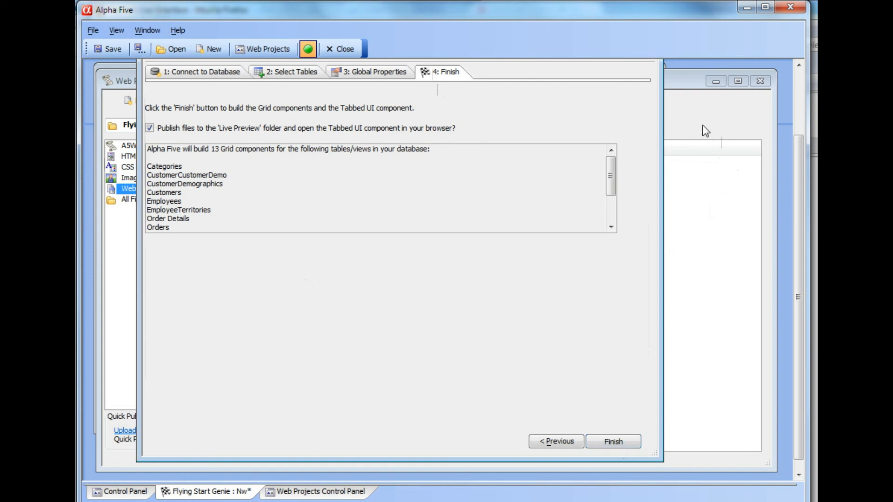
left_click_drag(802, 192, 802, 126)
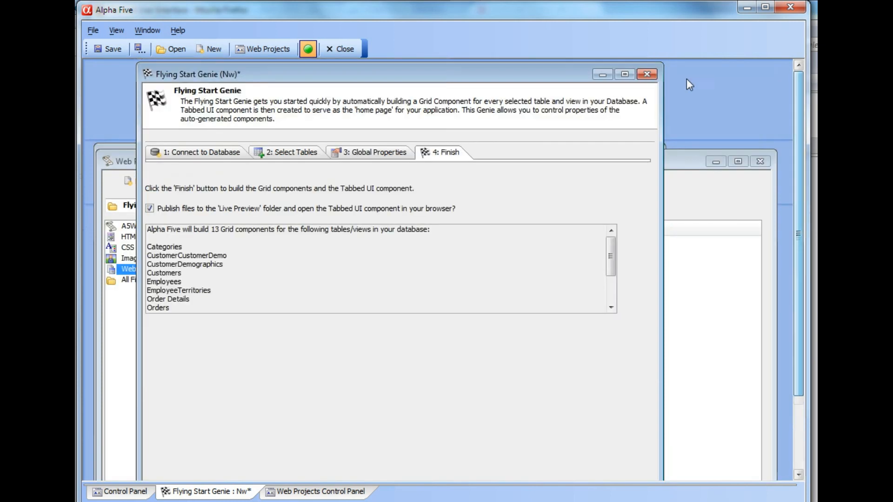
left_click(647, 75)
left_click(467, 300)
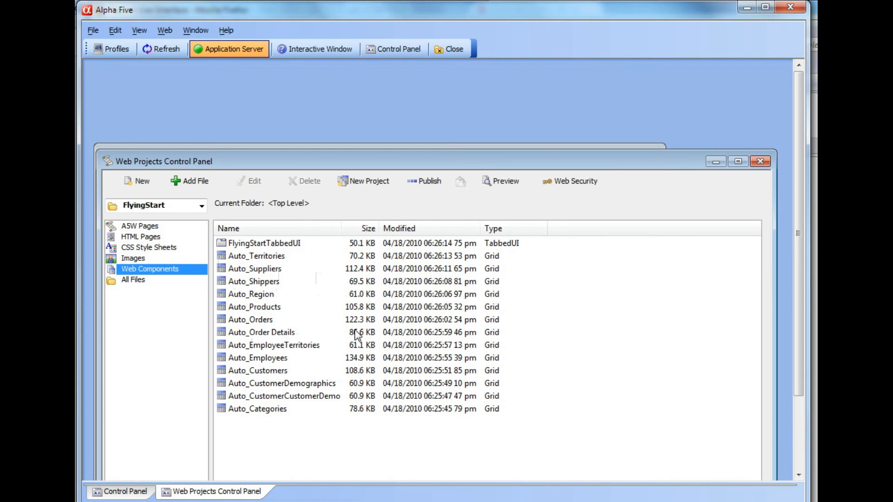
- Open the Auto_Orders grid for editing and enable the row expander in the Grid part's properties
double_click(251, 320)
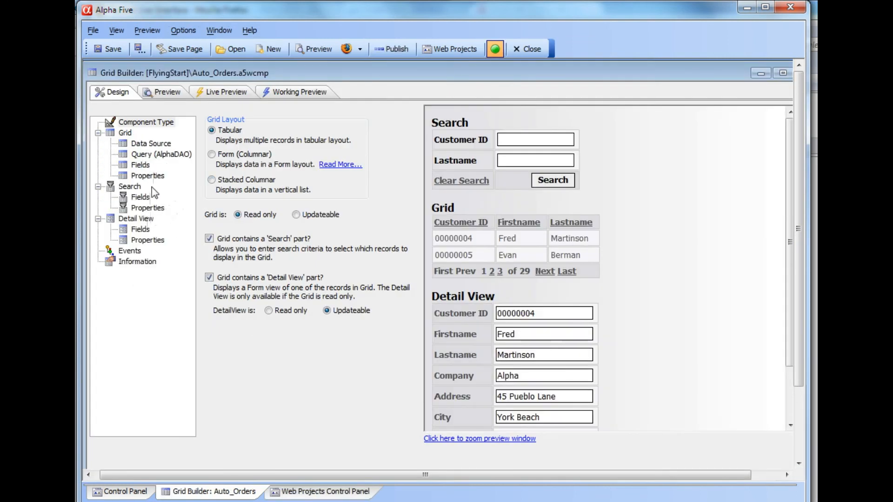
left_click(148, 176)
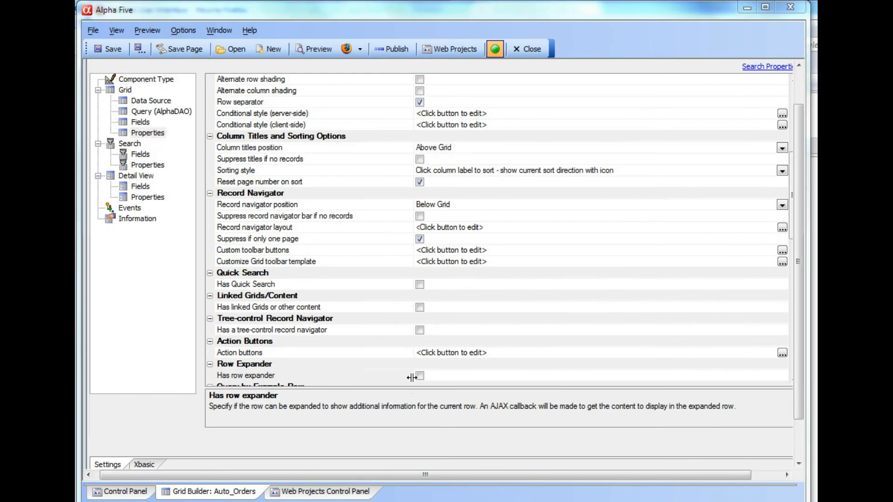
left_click(419, 375)
left_click_drag(799, 264, 799, 321)
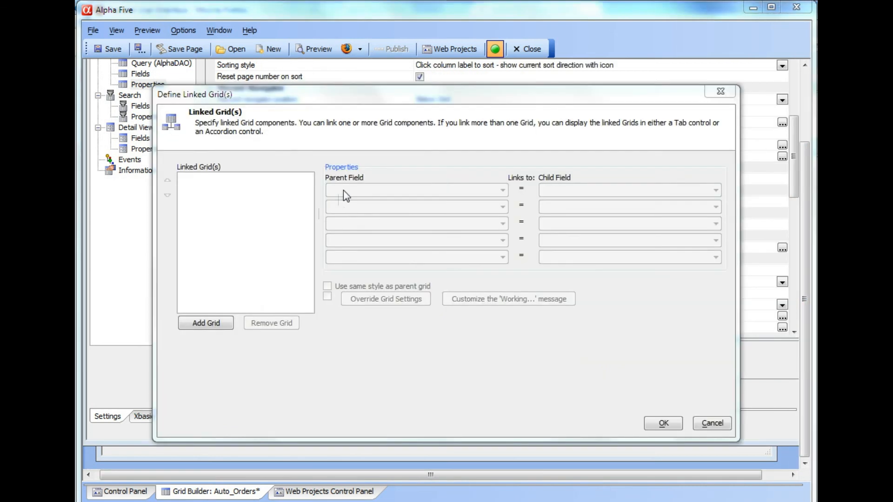
- Add Auto_Order Details as the row expander's linked grid, matched on parent and child field OrderID, and save the Auto_Orders grid
left_click(209, 323)
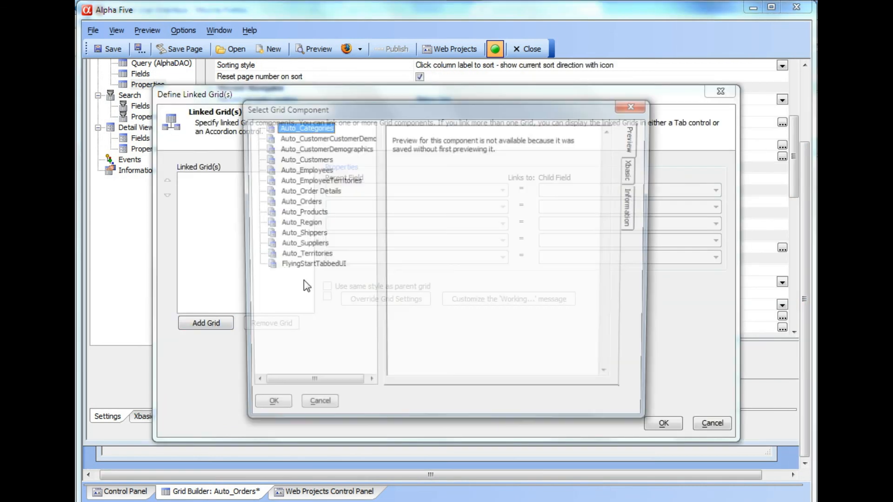
left_click(315, 191)
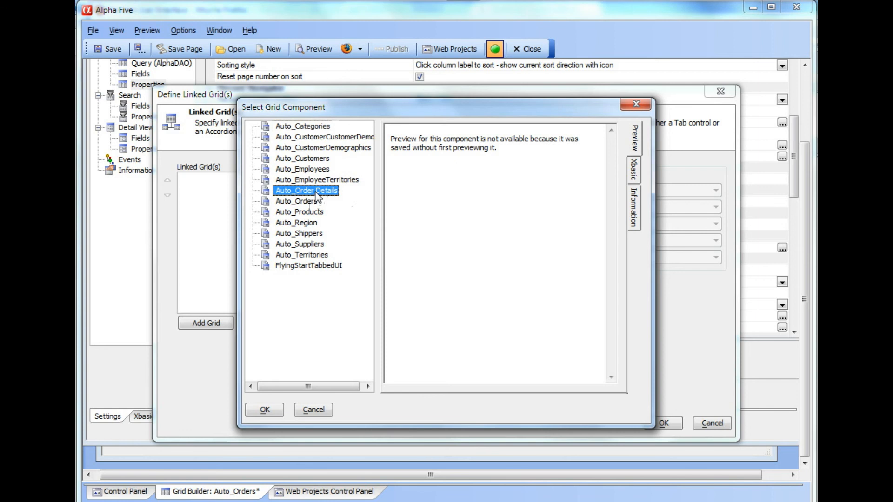
left_click(263, 410)
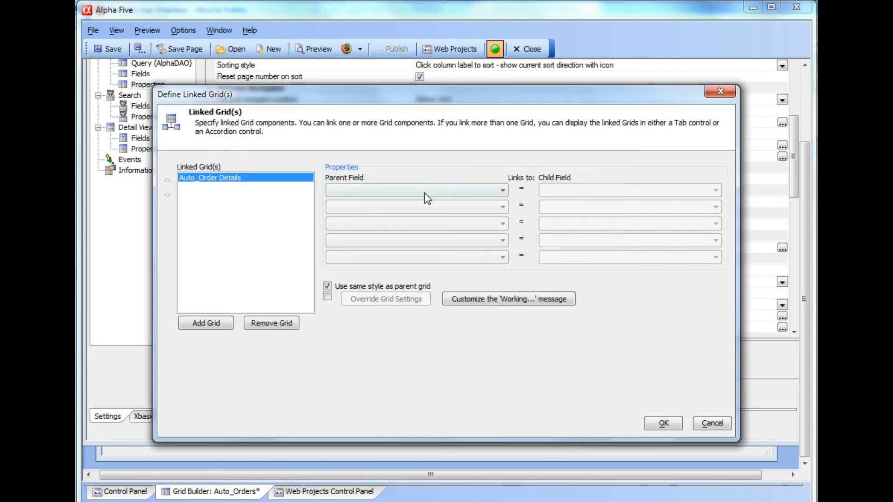
left_click(424, 192)
left_click(383, 214)
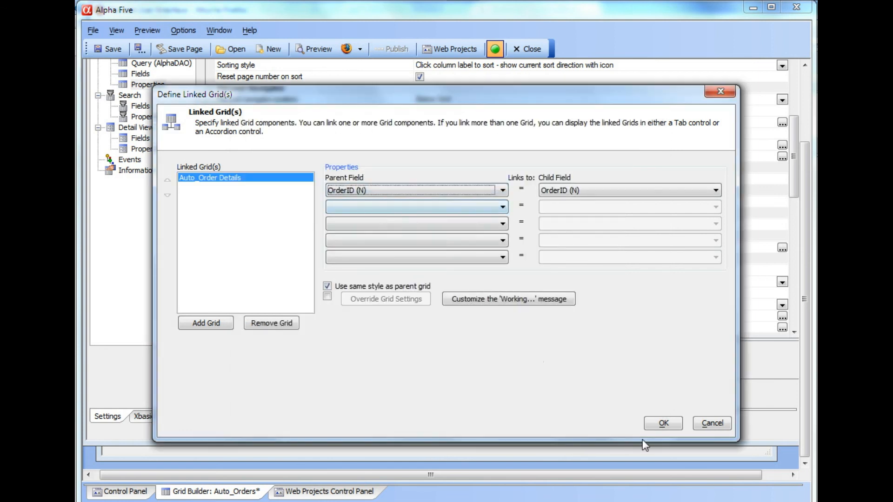
left_click(661, 423)
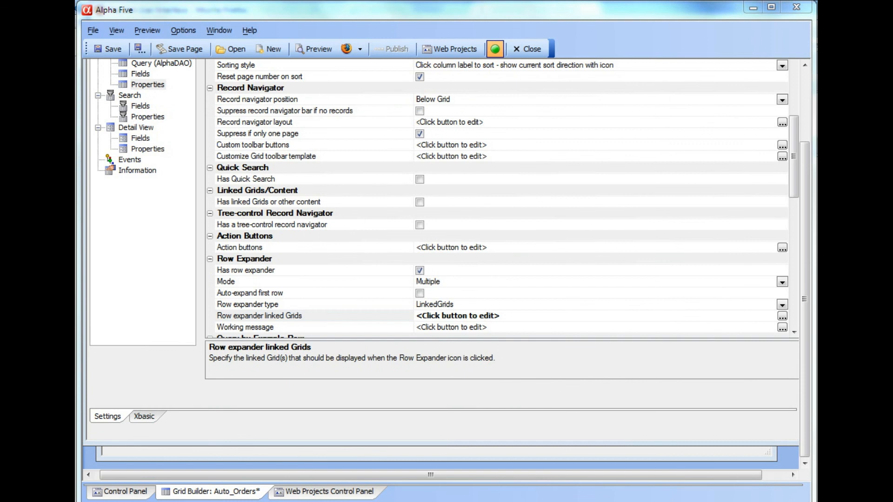
left_click(107, 49)
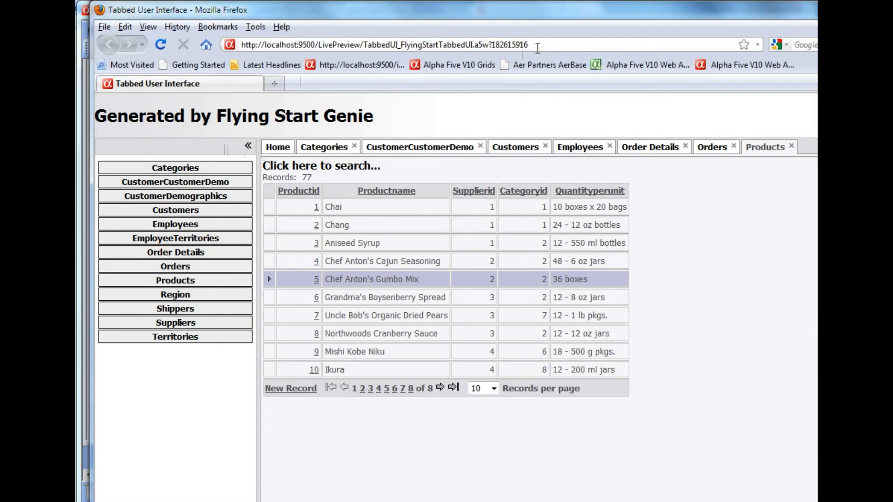
- Switch to Firefox, reload the Tabbed User Interface page and expand the first row of the Orders grid to check its linked grid
left_click(541, 45)
key("Return")
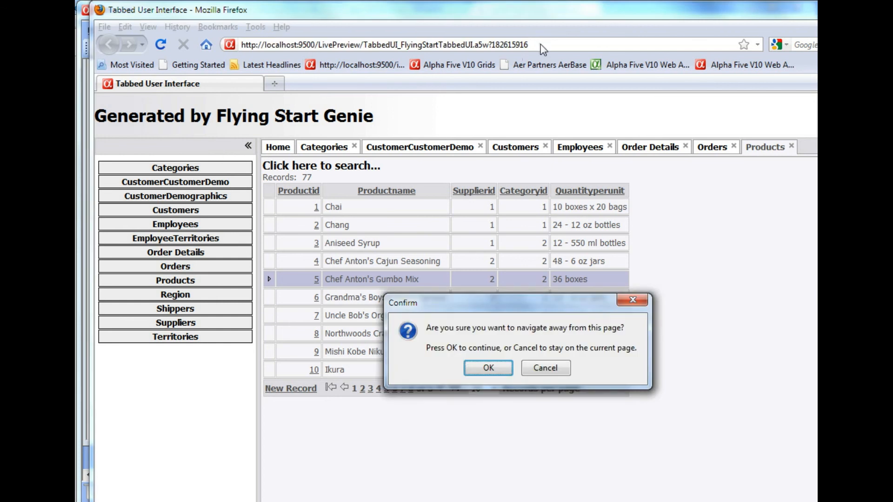
left_click(486, 372)
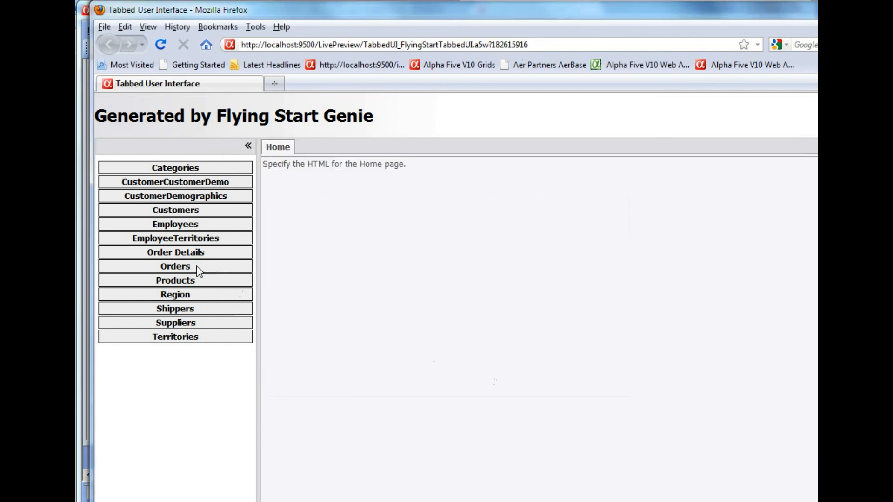
left_click(198, 269)
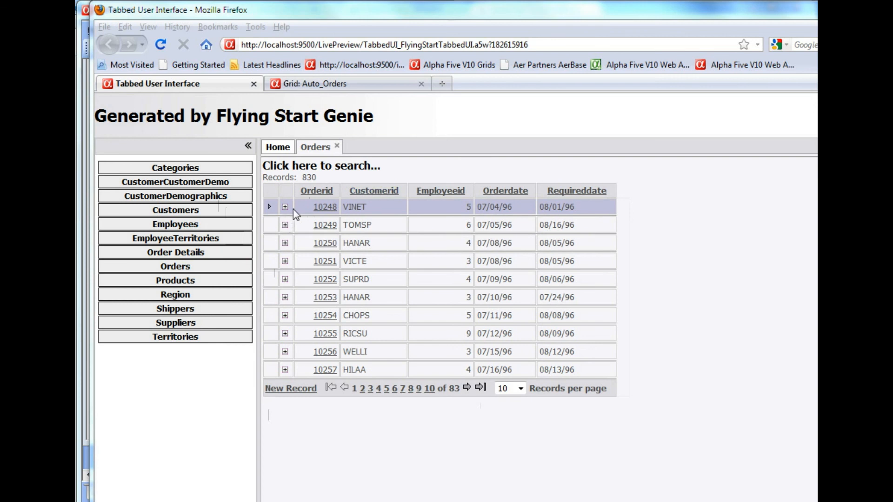
left_click(285, 208)
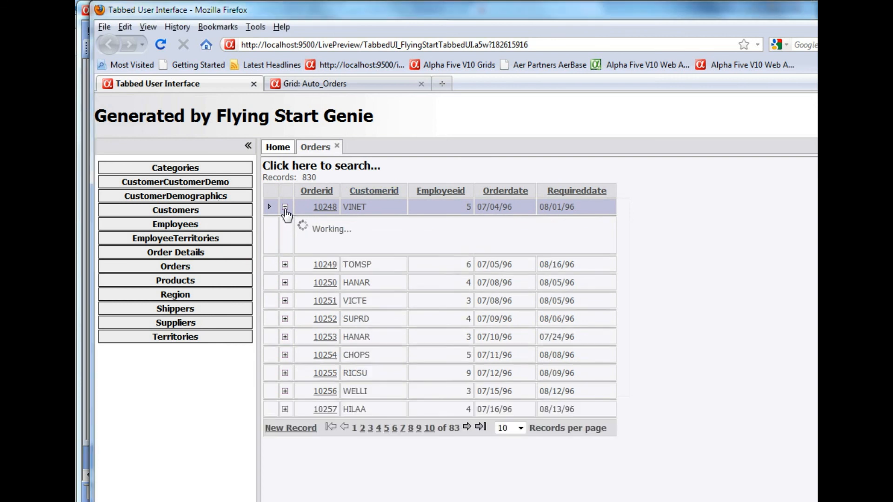